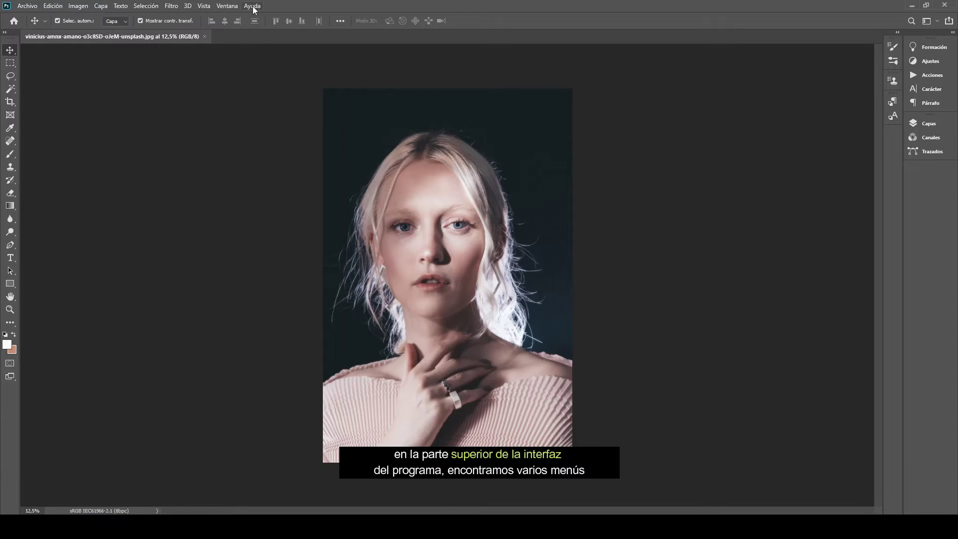
Glance at the Archivo menu, then expand the Ajustes and Capas panels beside the portrait.
left_click(27, 6)
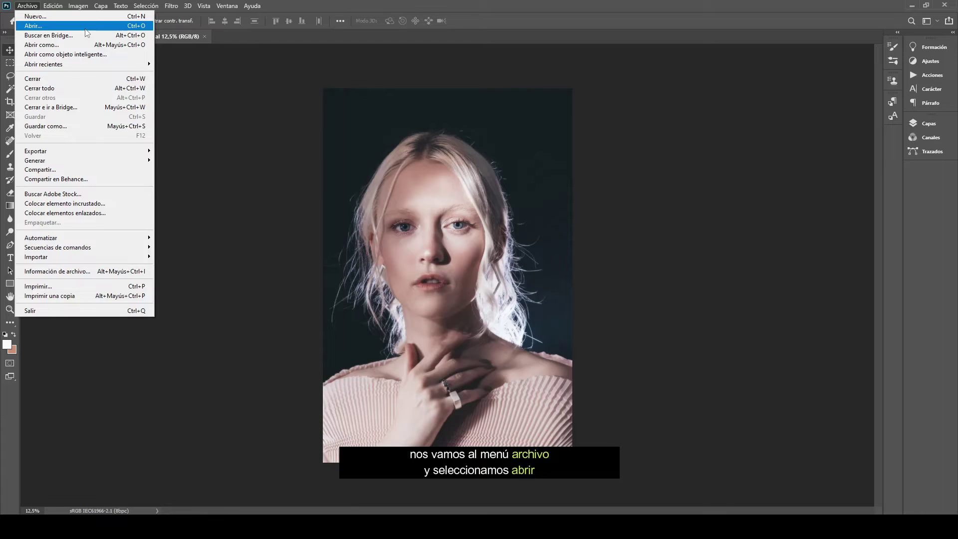
left_click(517, 337)
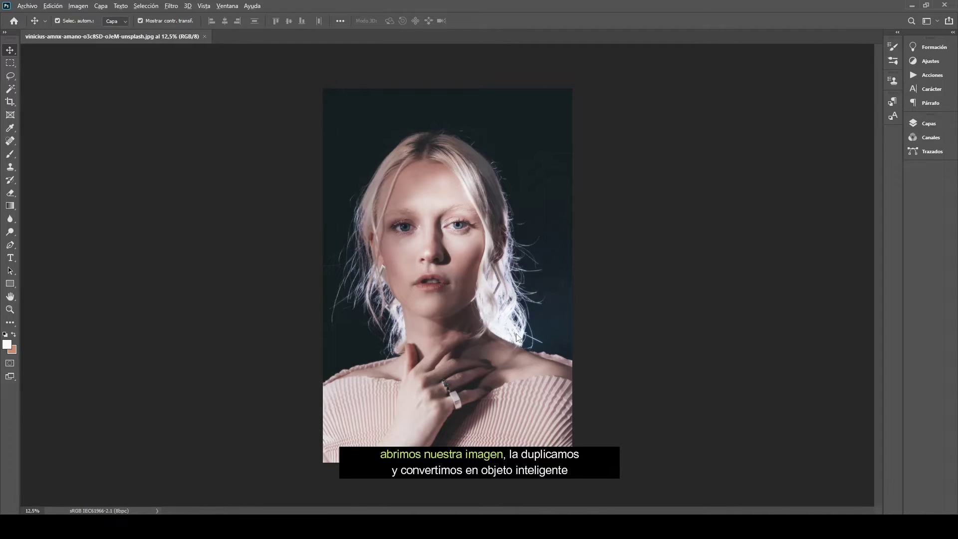
scroll(516, 336, "up", 3, "alt")
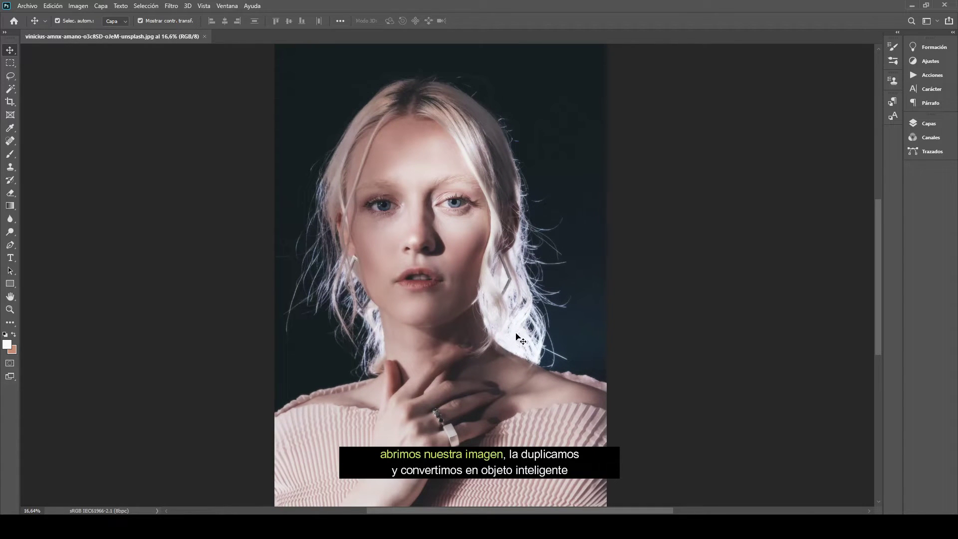
left_click(954, 35)
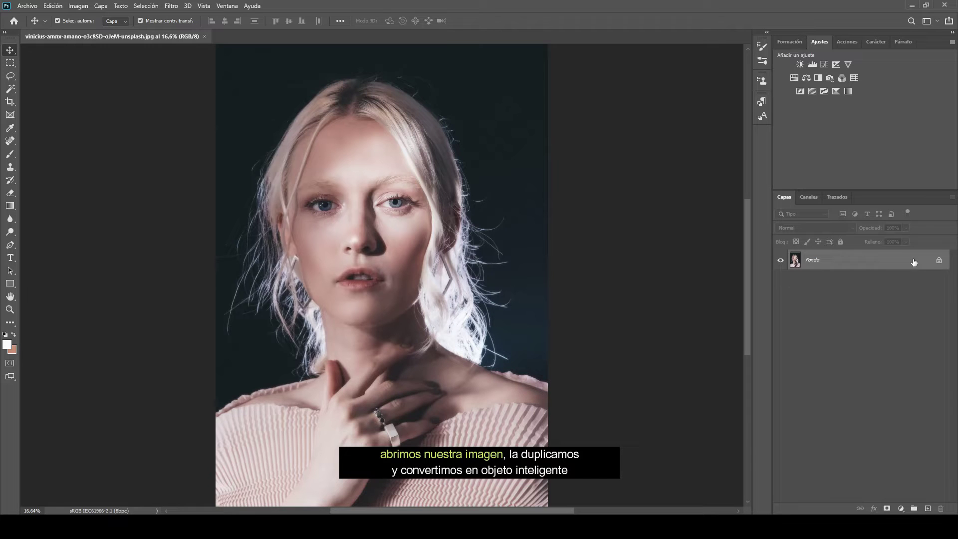
Duplicate Fondo as Fondo copia and convert the copy into a smart object.
left_click_drag(914, 261, 927, 508)
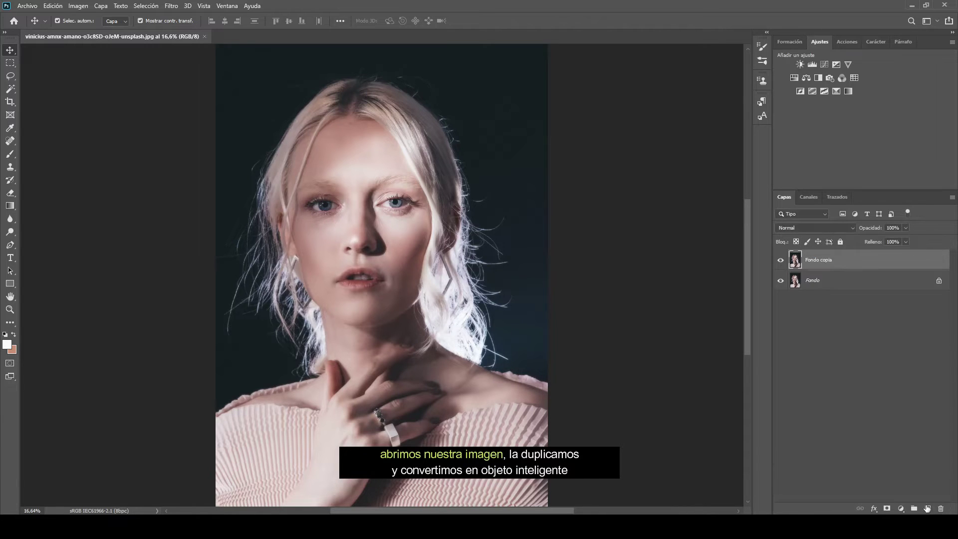
right_click(848, 261)
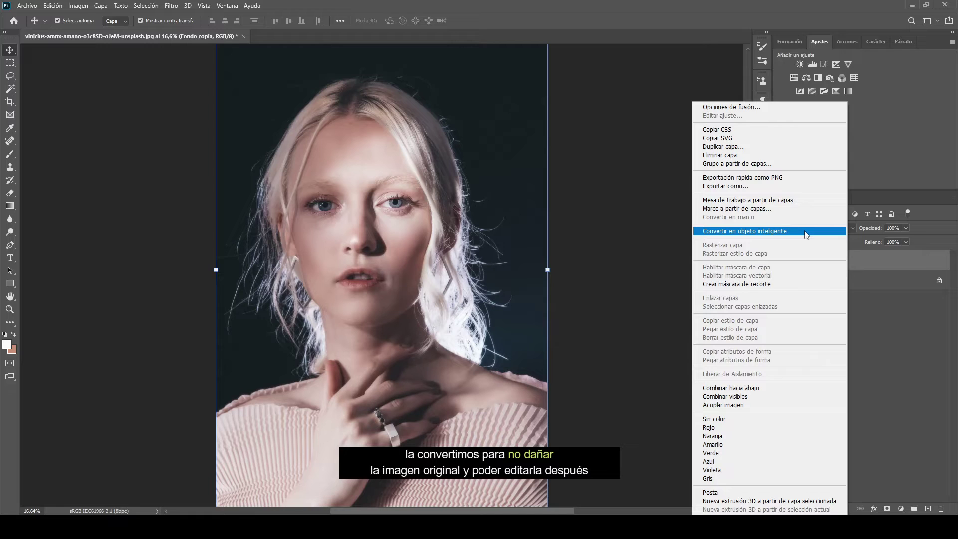
left_click(806, 234)
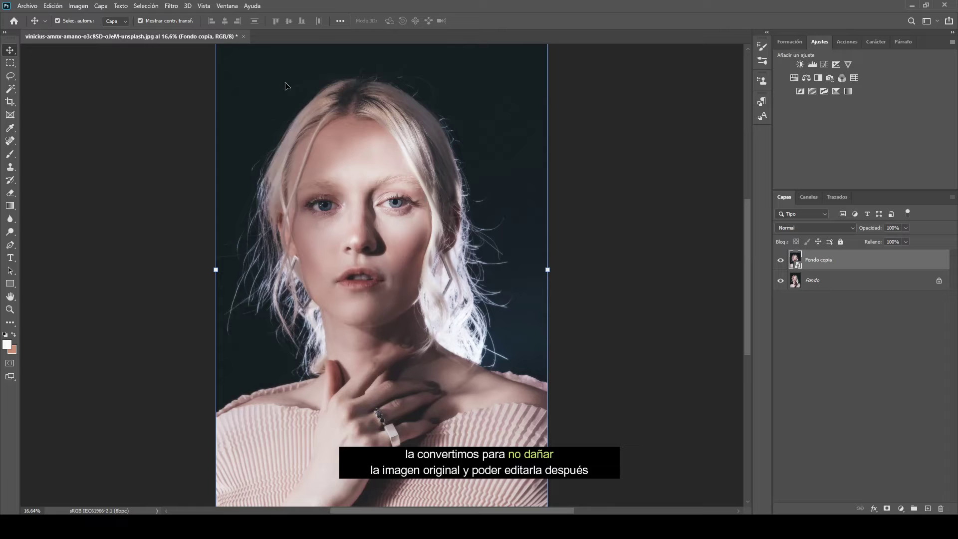
Apply Filtro de Camera Raw to the duplicate and zoom the preview in on the eyes.
left_click(170, 10)
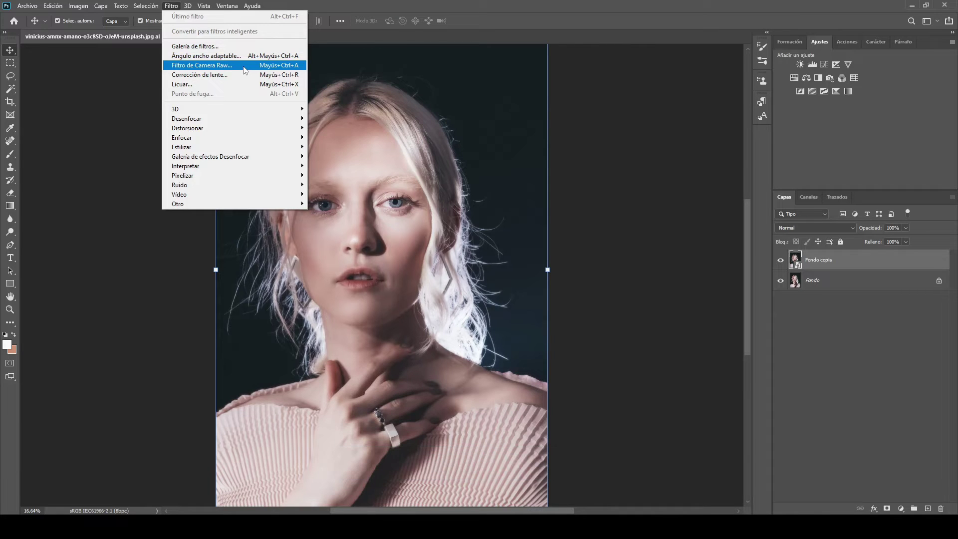
left_click(244, 69)
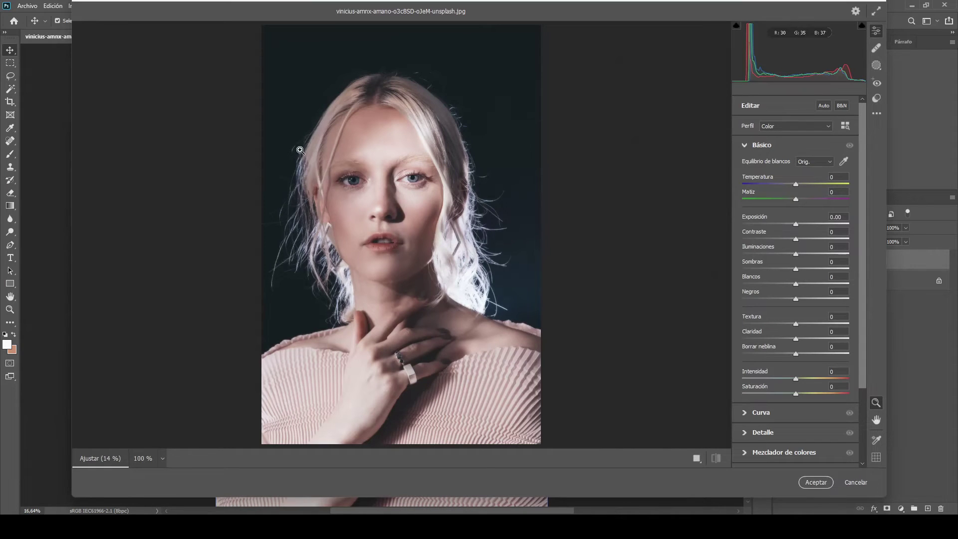
left_click_drag(364, 189, 397, 307)
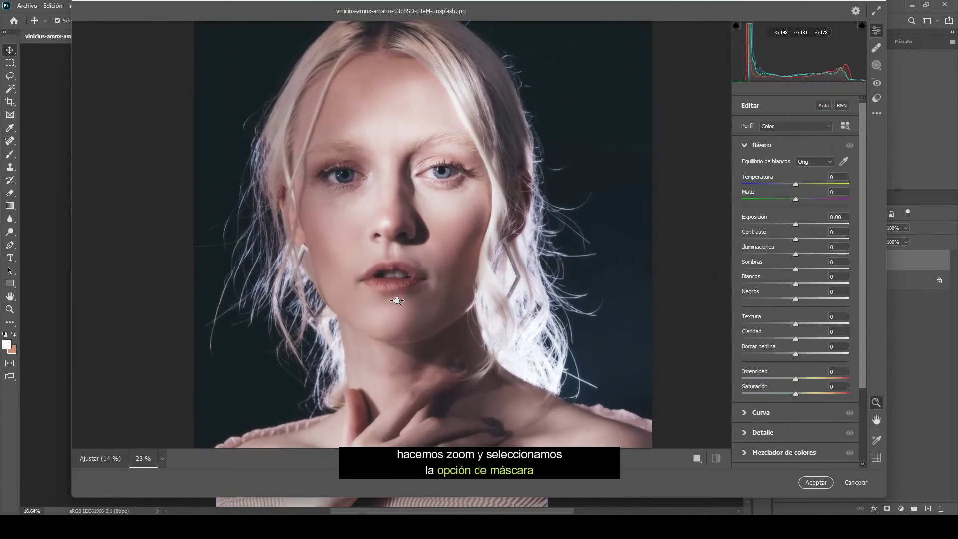
mouse_move(428, 167)
left_mouse_down()
mouse_move(446, 195)
mouse_move(443, 187)
left_mouse_up()
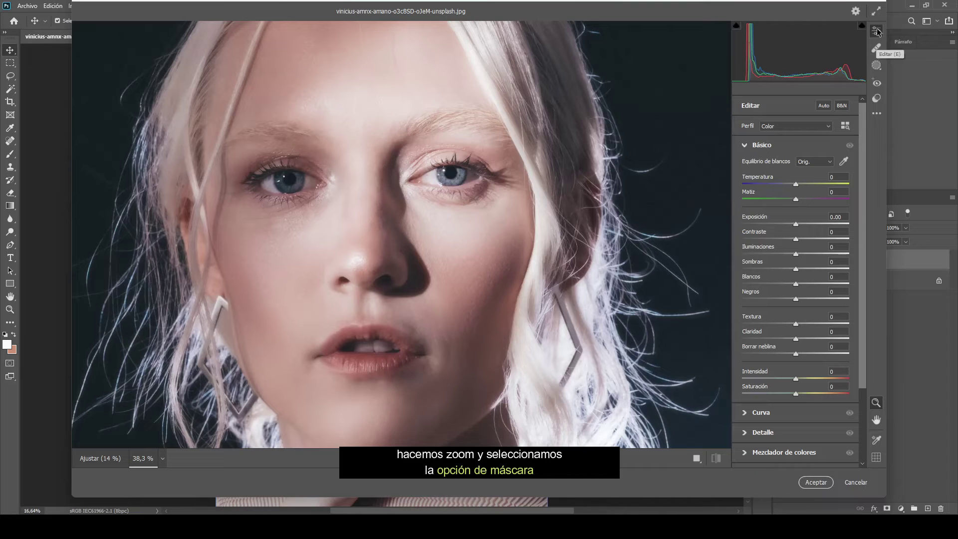
Set up a Persona 1 mask with only Cejas selected instead of Toda la persona.
left_click(877, 65)
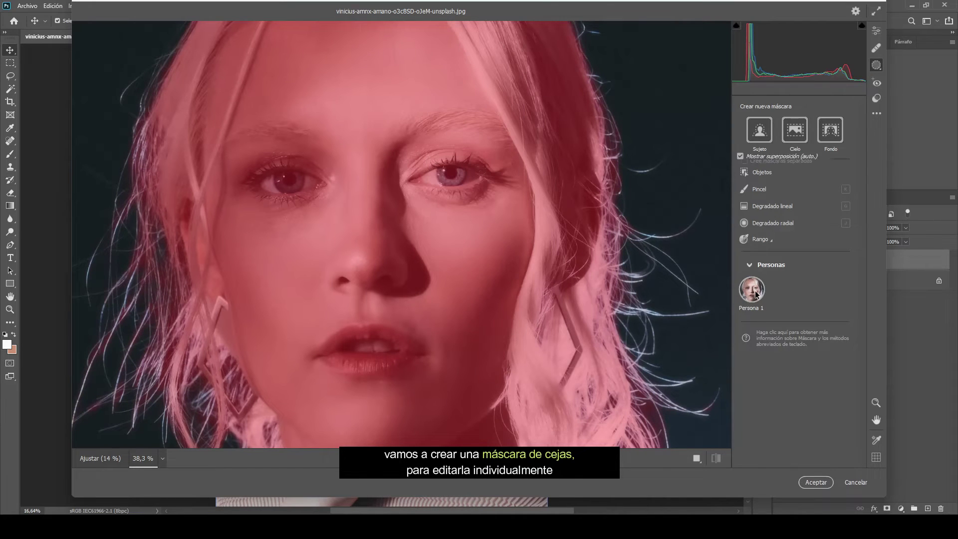
left_click(752, 289)
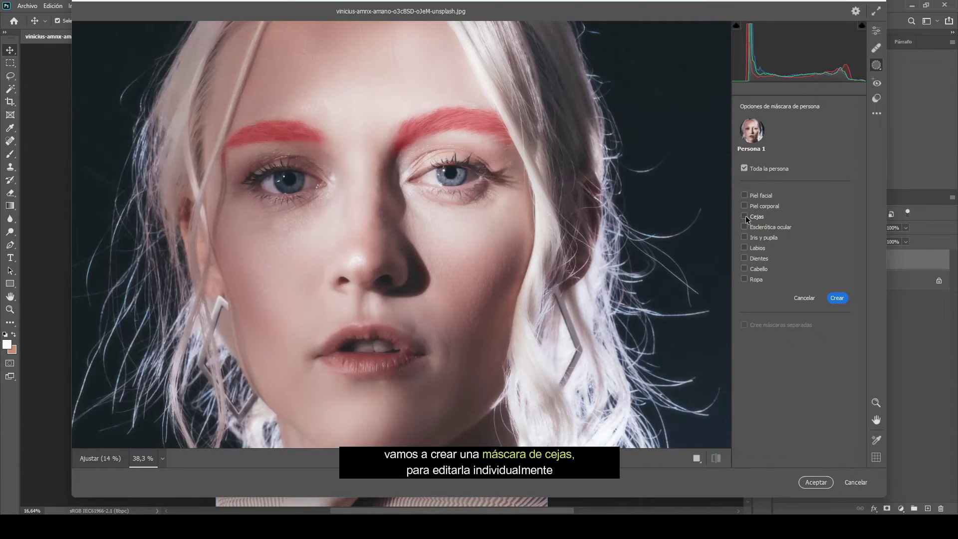
left_click(744, 217)
Create the Cejas mask and set Exposición -1.65, with Contraste and Sombras at +100.
left_click(838, 299)
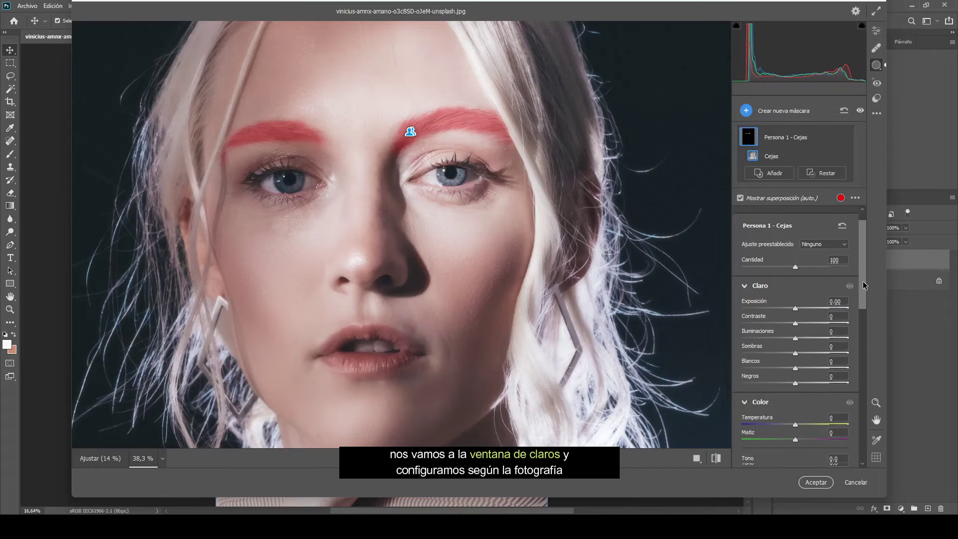
left_click_drag(863, 281, 864, 297)
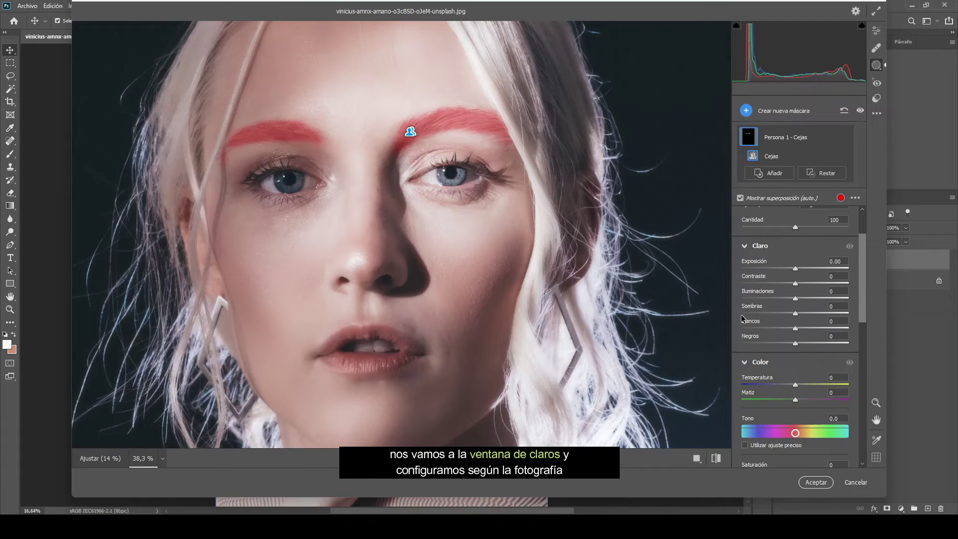
left_click_drag(757, 261, 745, 264)
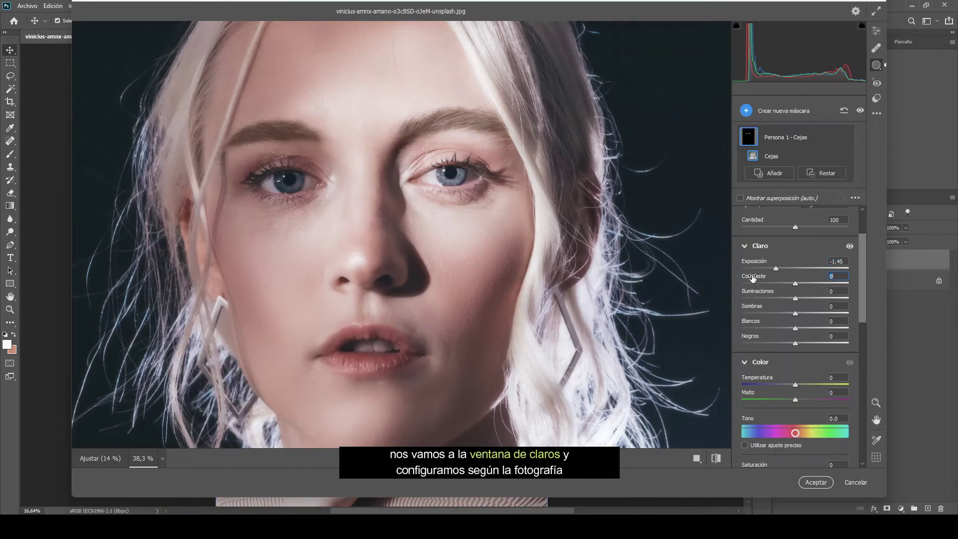
left_click_drag(750, 278, 842, 281)
mouse_move(774, 293)
left_mouse_down()
mouse_move(760, 293)
mouse_move(779, 307)
mouse_move(773, 321)
left_mouse_up()
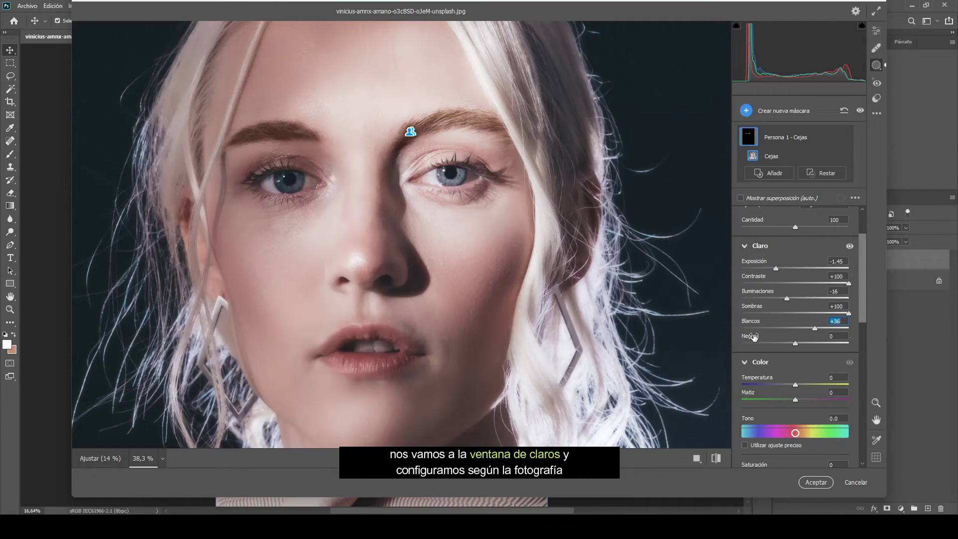
left_click_drag(752, 337, 770, 338)
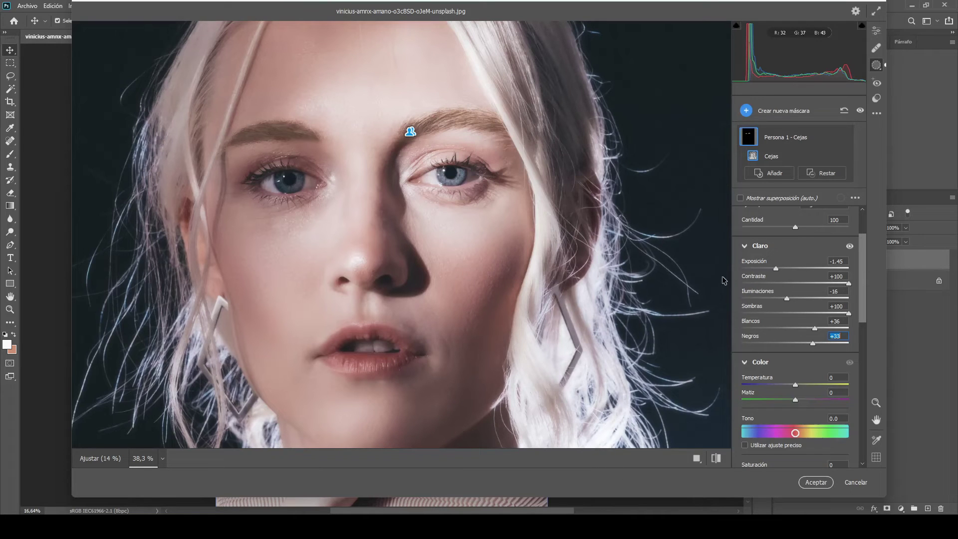
left_click_drag(761, 265, 756, 265)
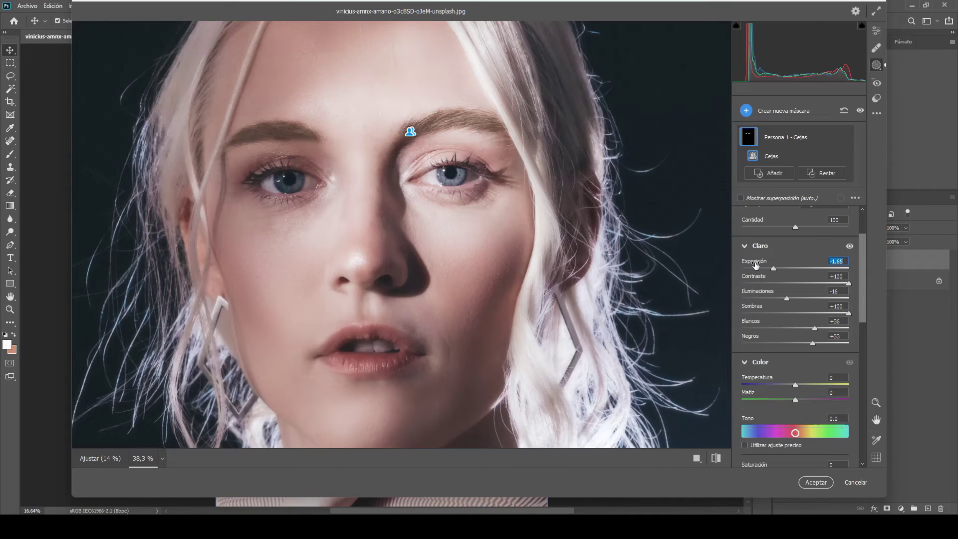
Return to the Edit sliders and show the full portrait in the preview at 22%.
left_click(873, 32)
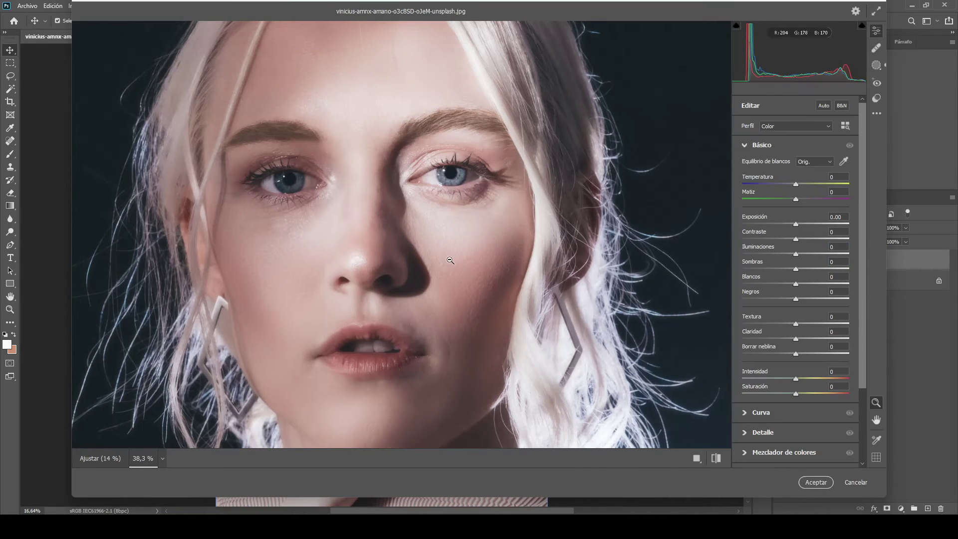
key("ctrl+0")
left_click_drag(450, 260, 444, 202)
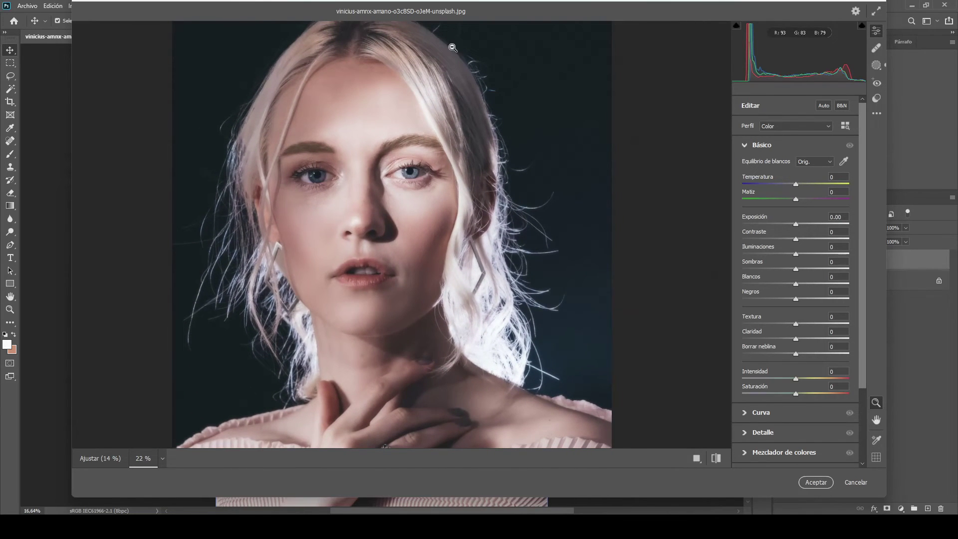
Retune Persona 1 - Cejas: Exposure -1.35, Shadows and Whites -100, Blacks +22, Amount 70.
left_click(876, 65)
mouse_move(783, 136)
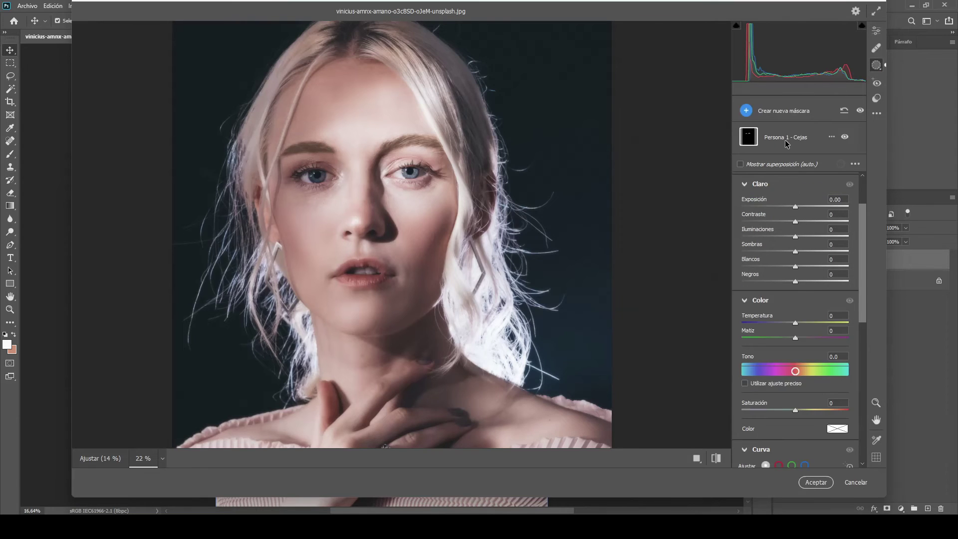
left_click(787, 143)
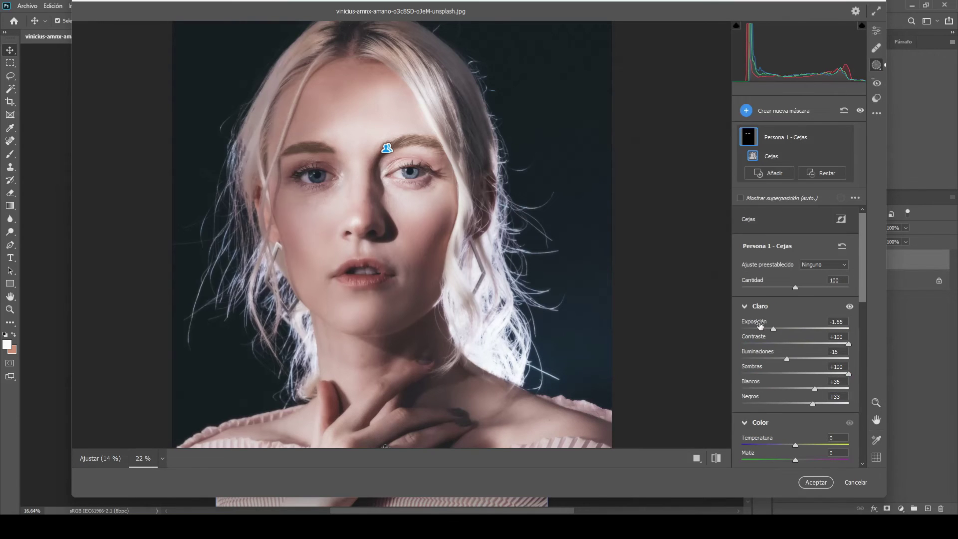
left_click_drag(760, 325, 764, 325)
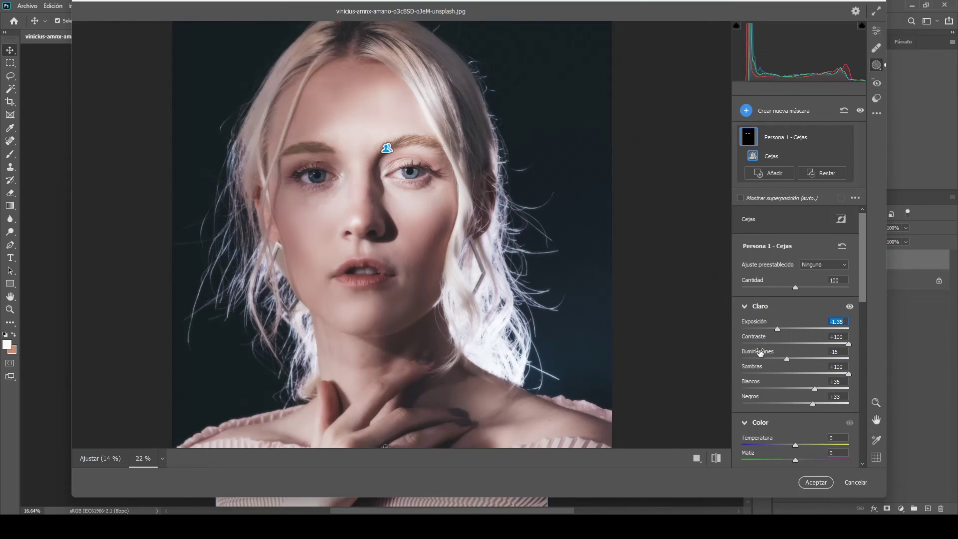
left_click_drag(787, 361, 775, 363)
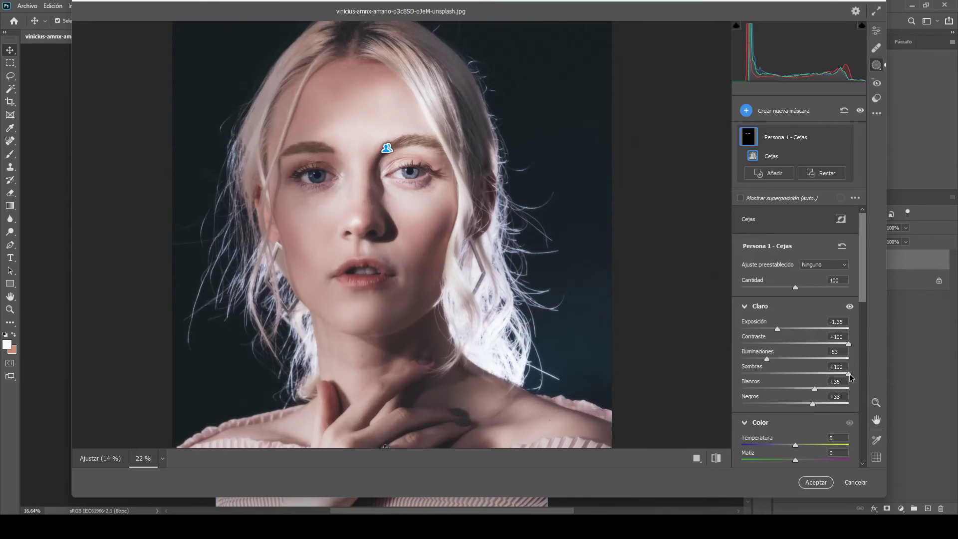
left_click_drag(848, 374, 689, 393)
left_click_drag(814, 390, 724, 395)
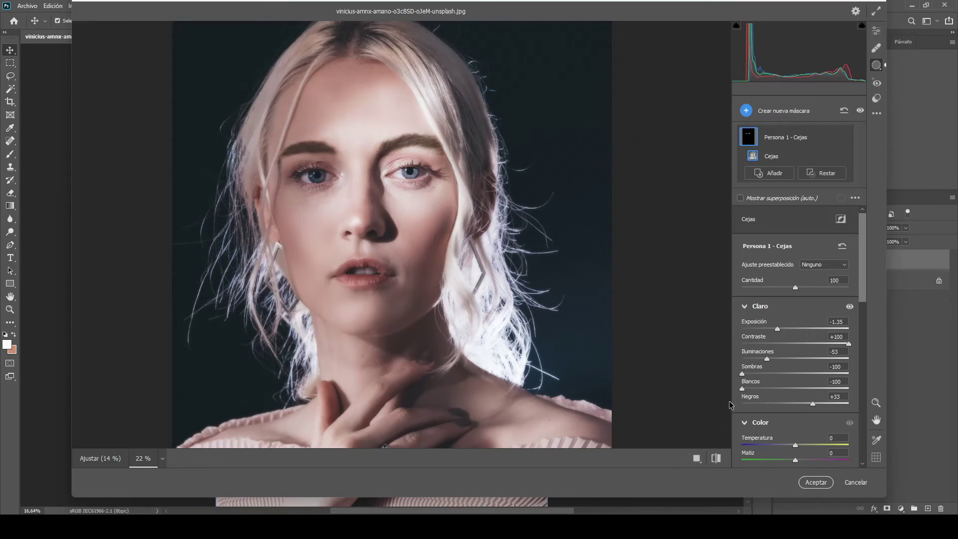
mouse_move(813, 403)
left_mouse_down()
mouse_move(793, 404)
mouse_move(806, 405)
left_mouse_up()
mouse_move(797, 288)
left_mouse_down()
mouse_move(766, 291)
mouse_move(775, 291)
left_mouse_up()
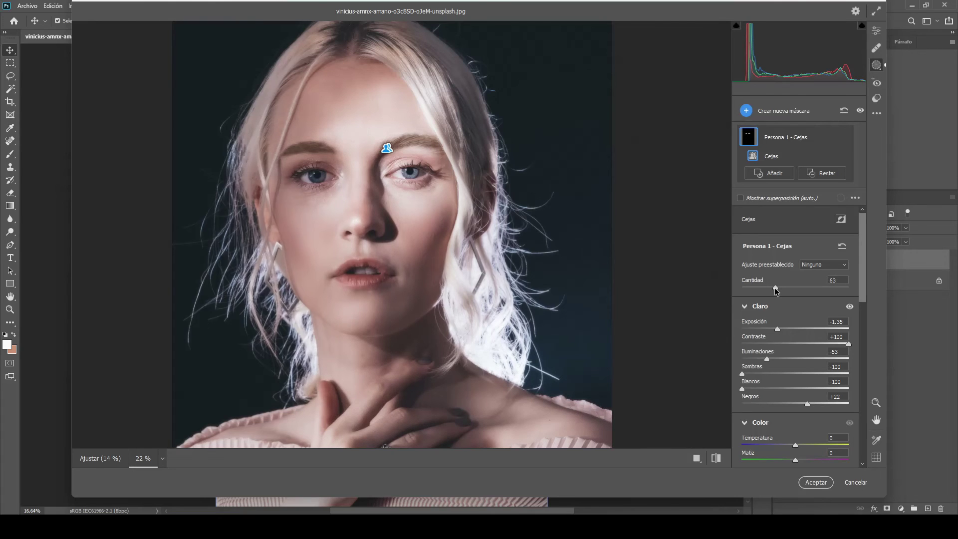
left_click_drag(776, 291, 779, 292)
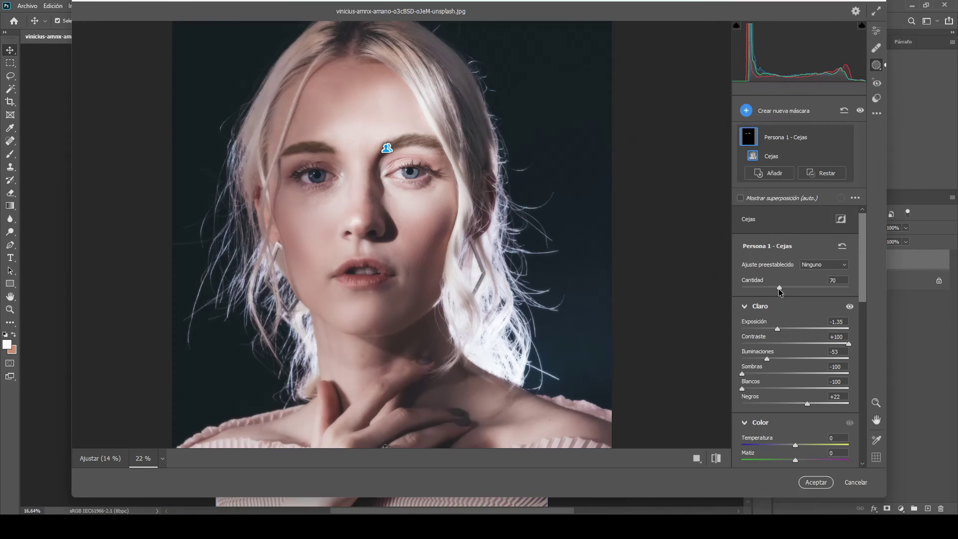
Toggle the before/after view repeatedly to compare the eyebrow edit, finishing on the edited view.
left_click(720, 462)
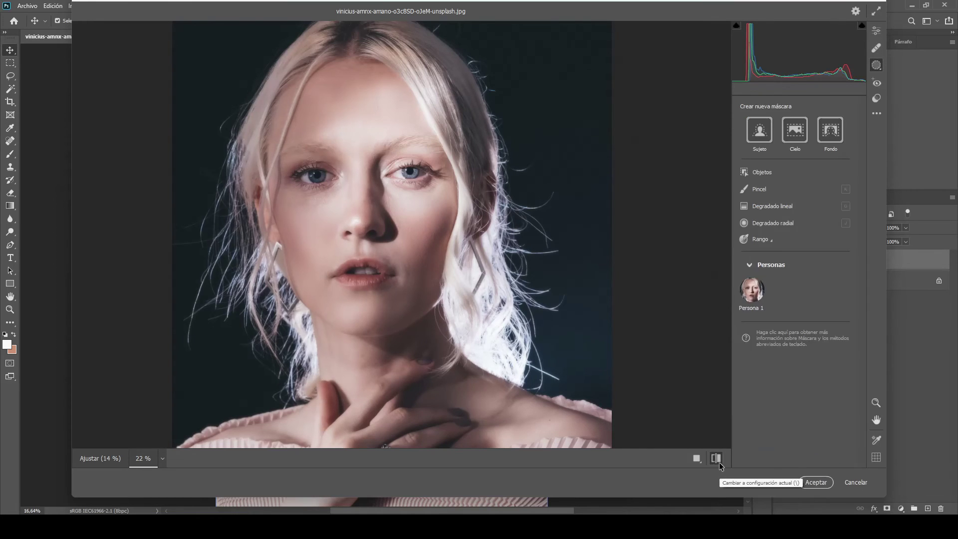
left_click(720, 462)
left_click(720, 462)
left_click(720, 462)
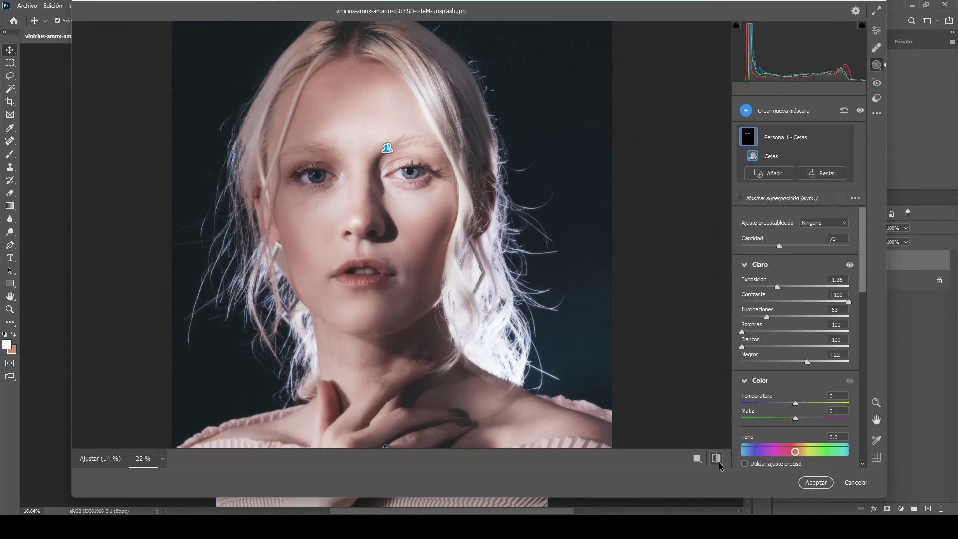
left_click(720, 462)
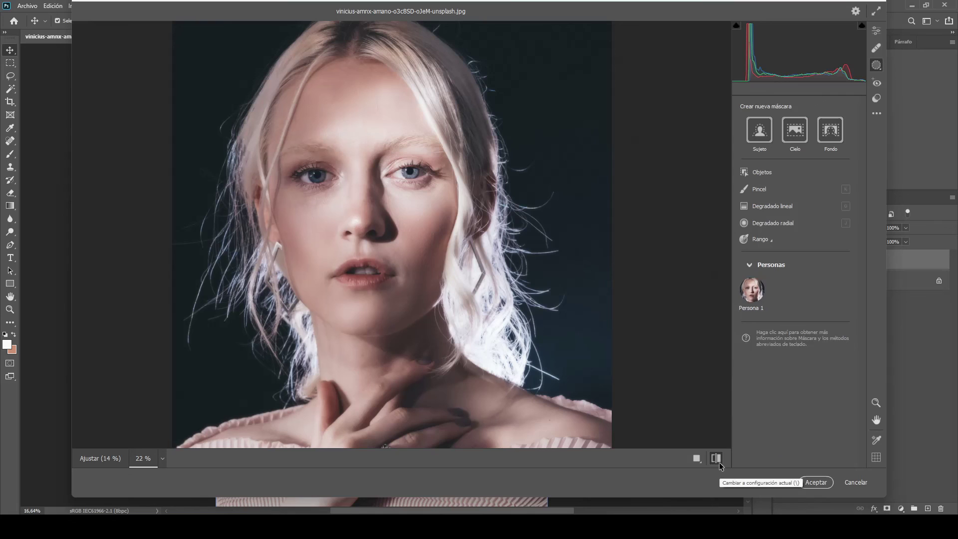
left_click(719, 462)
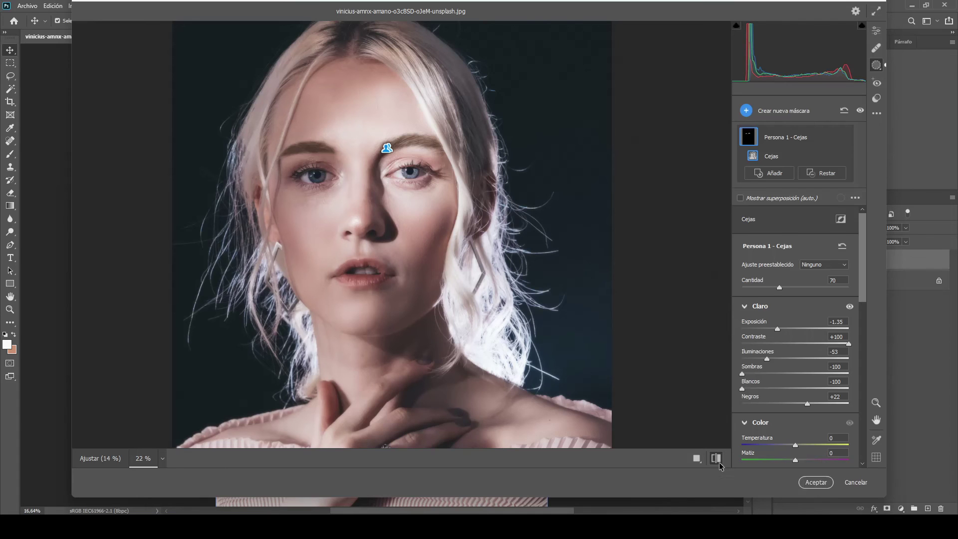
left_click(717, 458)
left_click(719, 462)
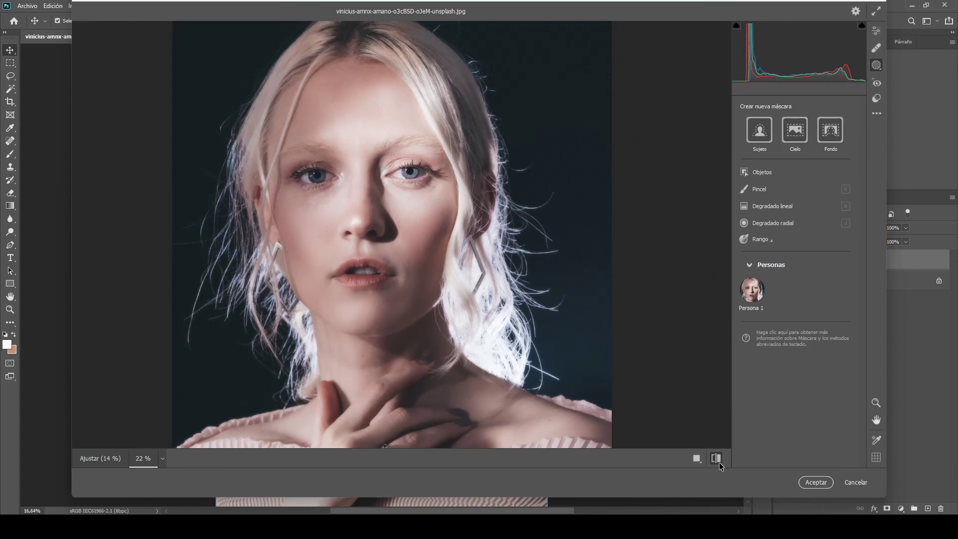
left_click(720, 462)
left_click(717, 459)
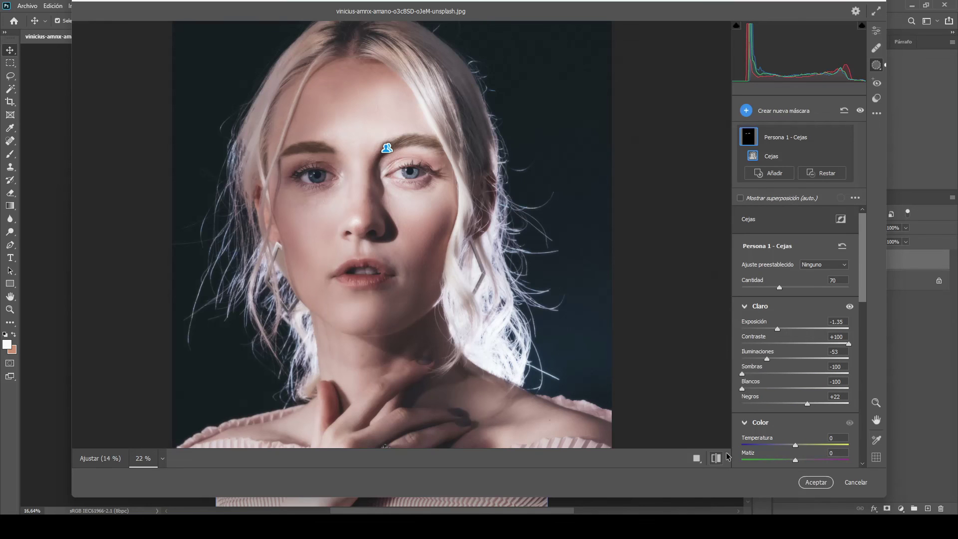
Apply Camera Raw as a smart filter, deselect Fondo copia, and collapse the panel dock.
left_click(817, 483)
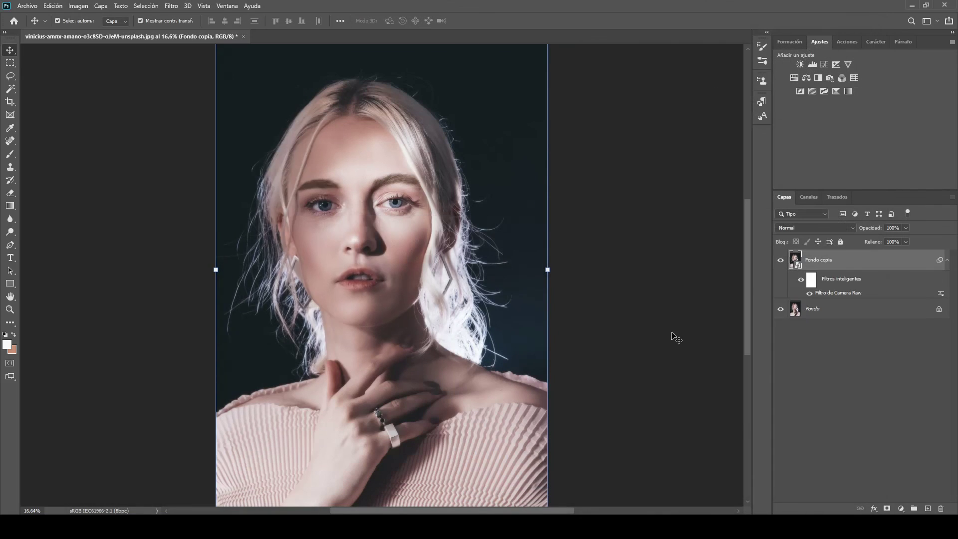
left_click(675, 337)
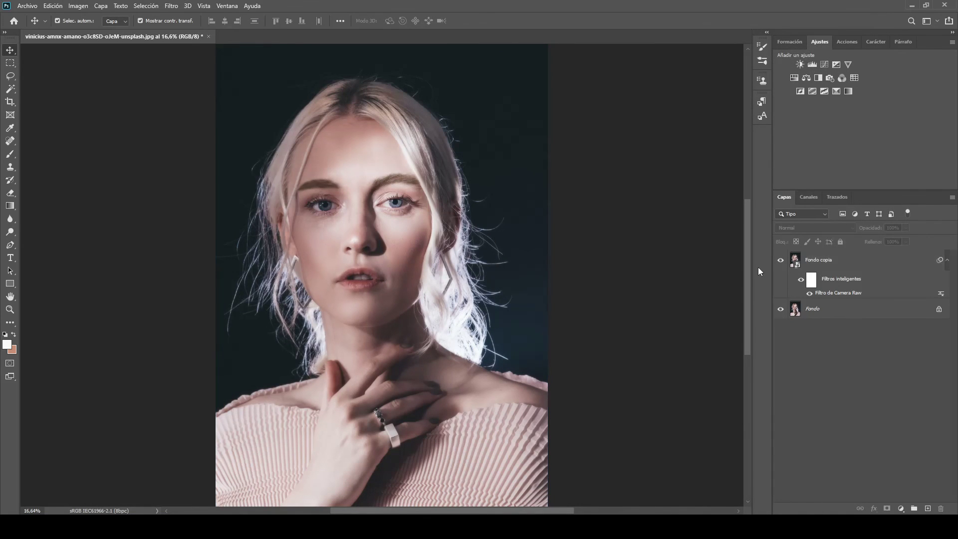
left_click(952, 32)
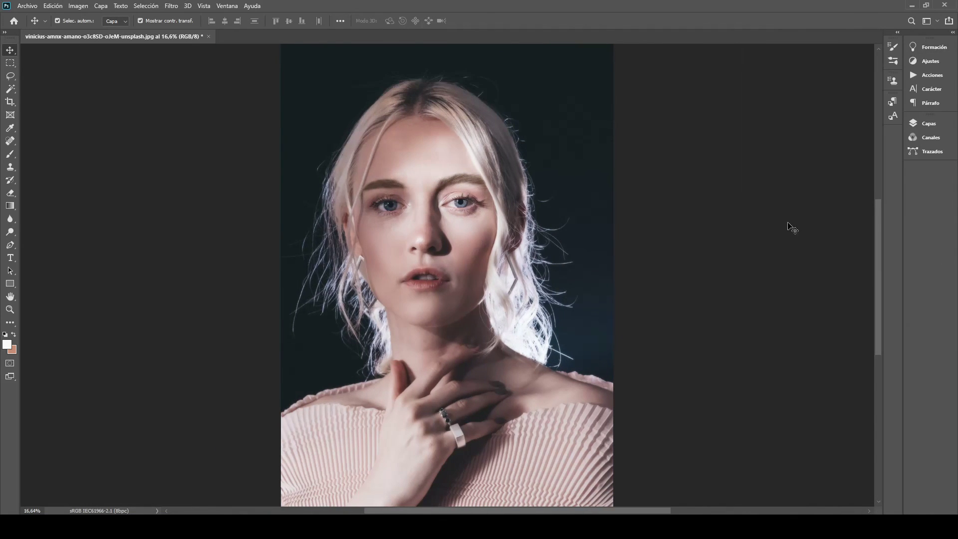